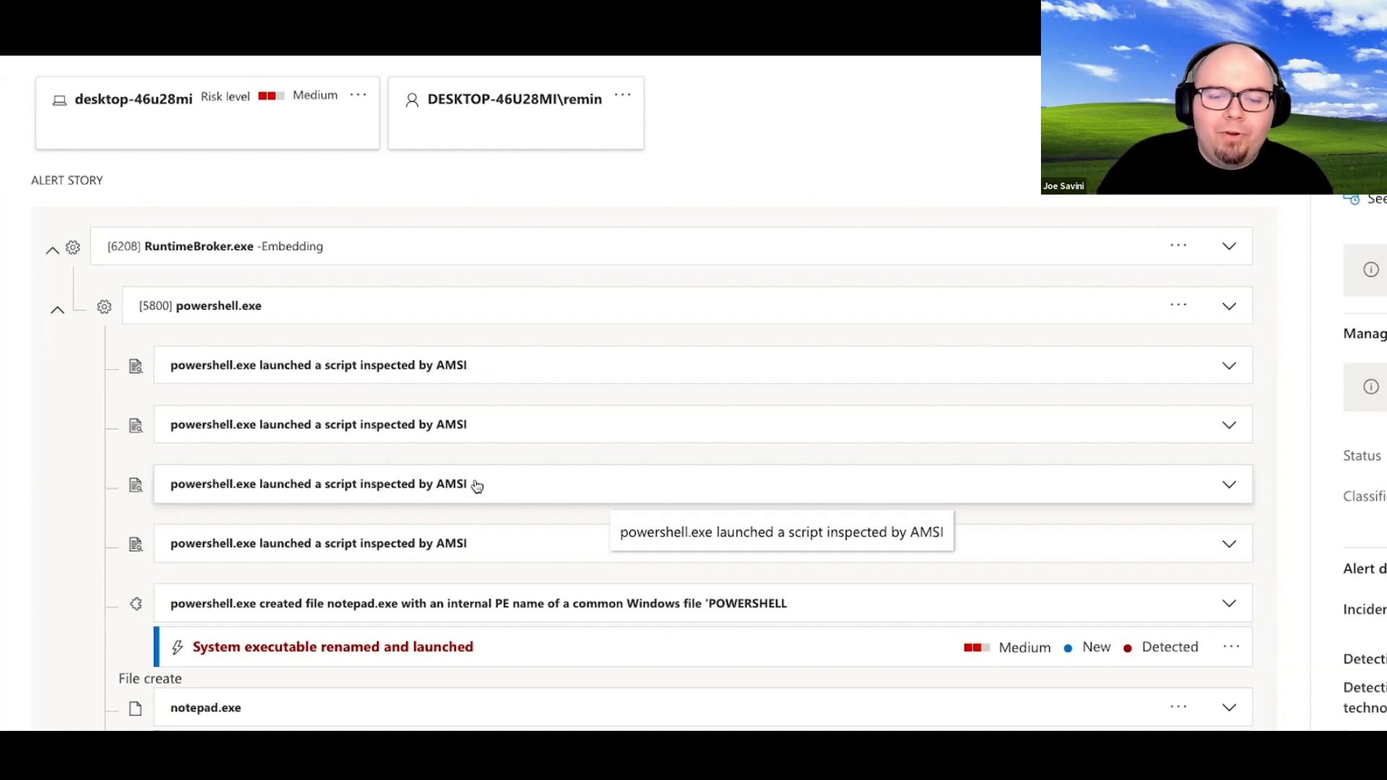
Expand the event where powershell.exe created notepad.exe and check its MITRE technique page, T1036.003: Rename System Utilities, in a separate tab.
scroll(613, 456, down, 1)
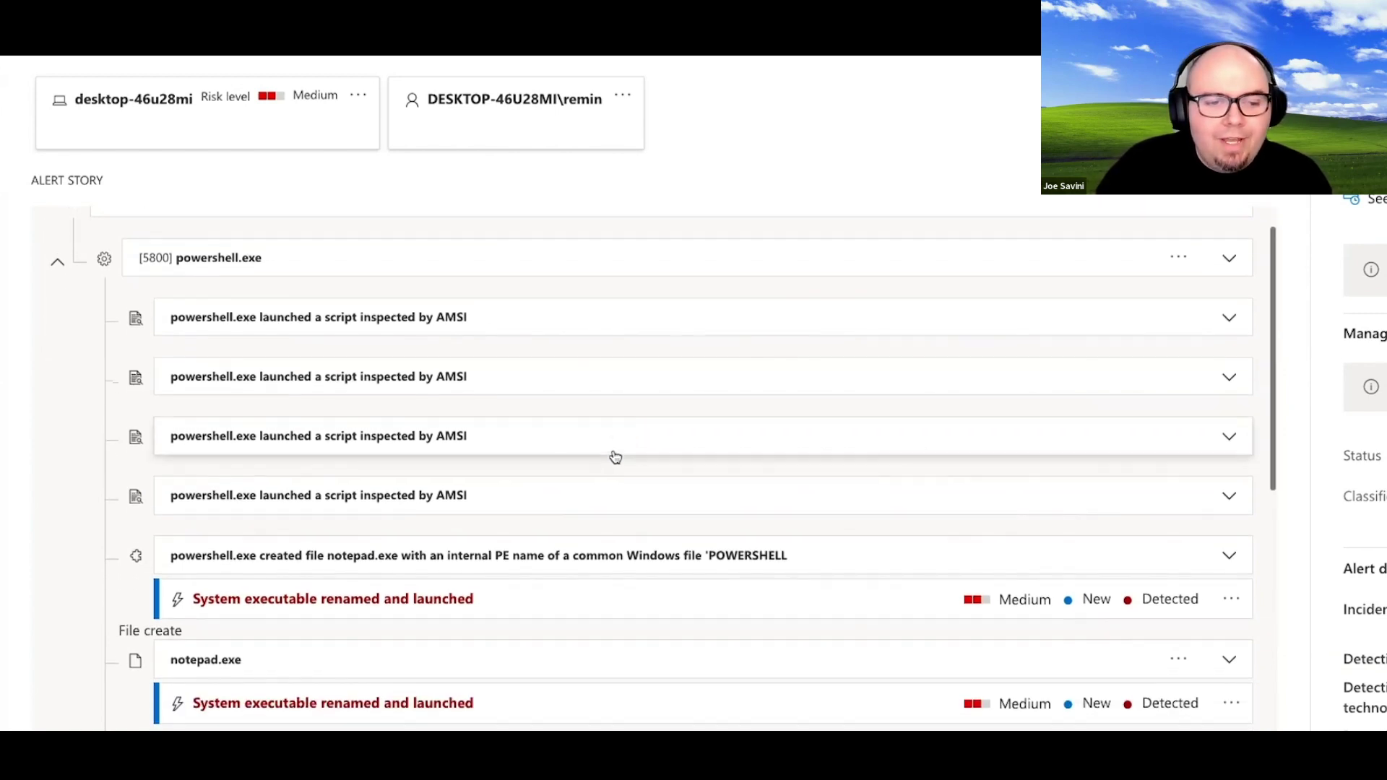
scroll(615, 456, down, 2)
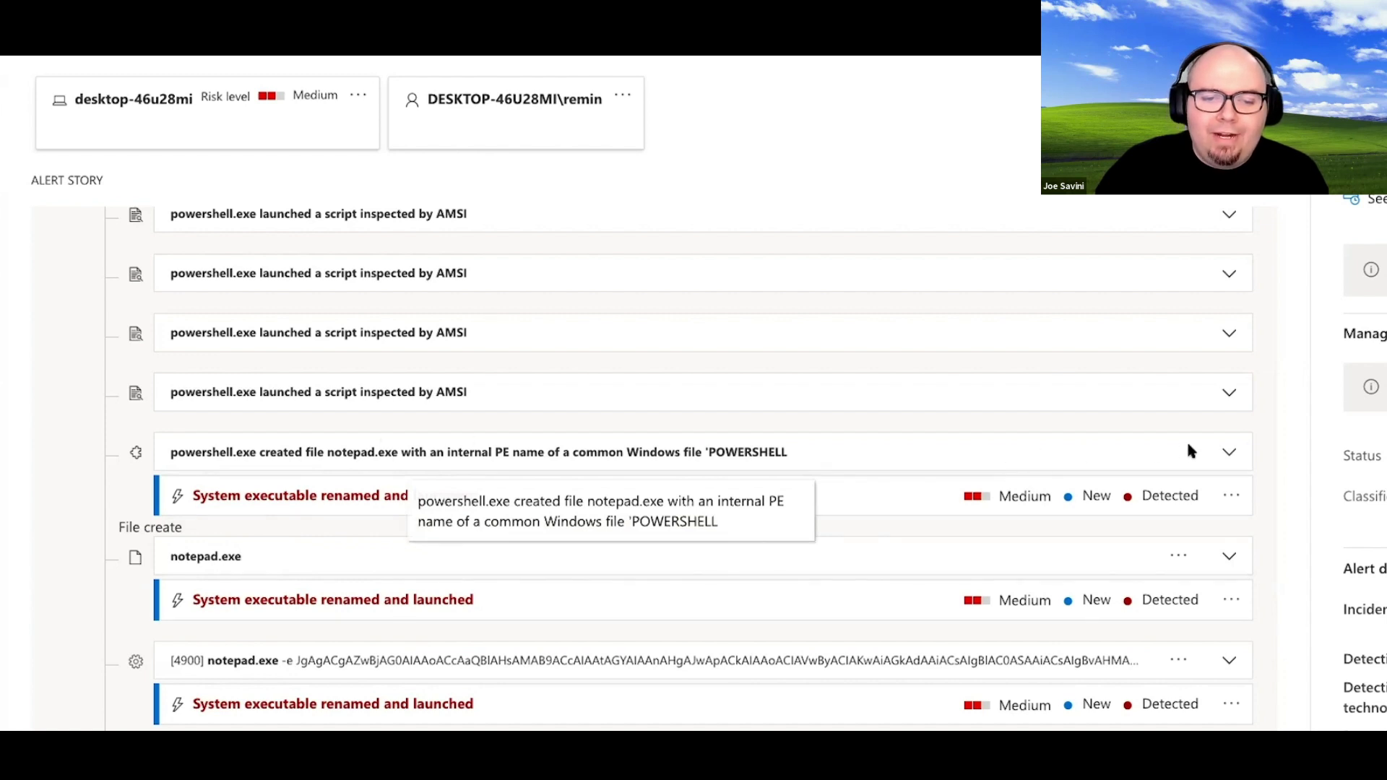
click(1229, 454)
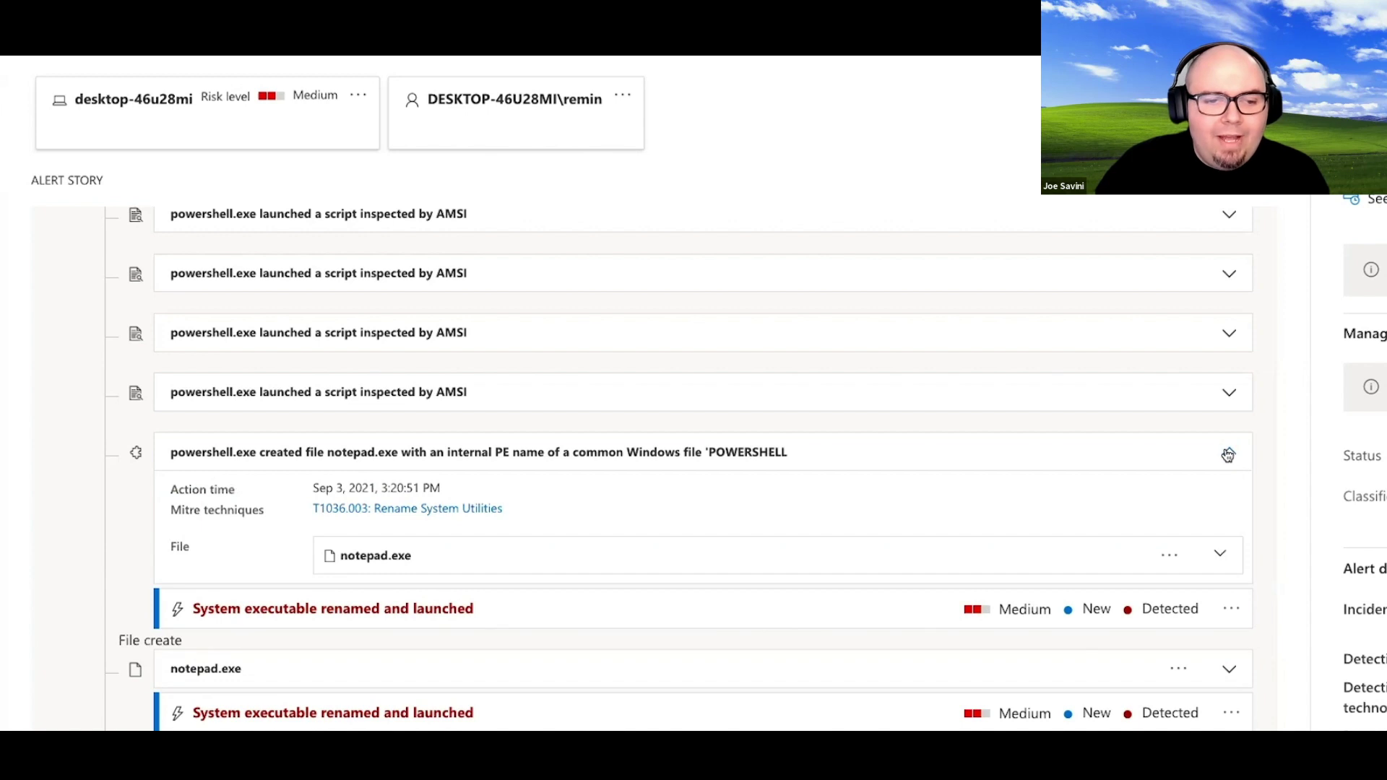
right_click(421, 513)
click(462, 523)
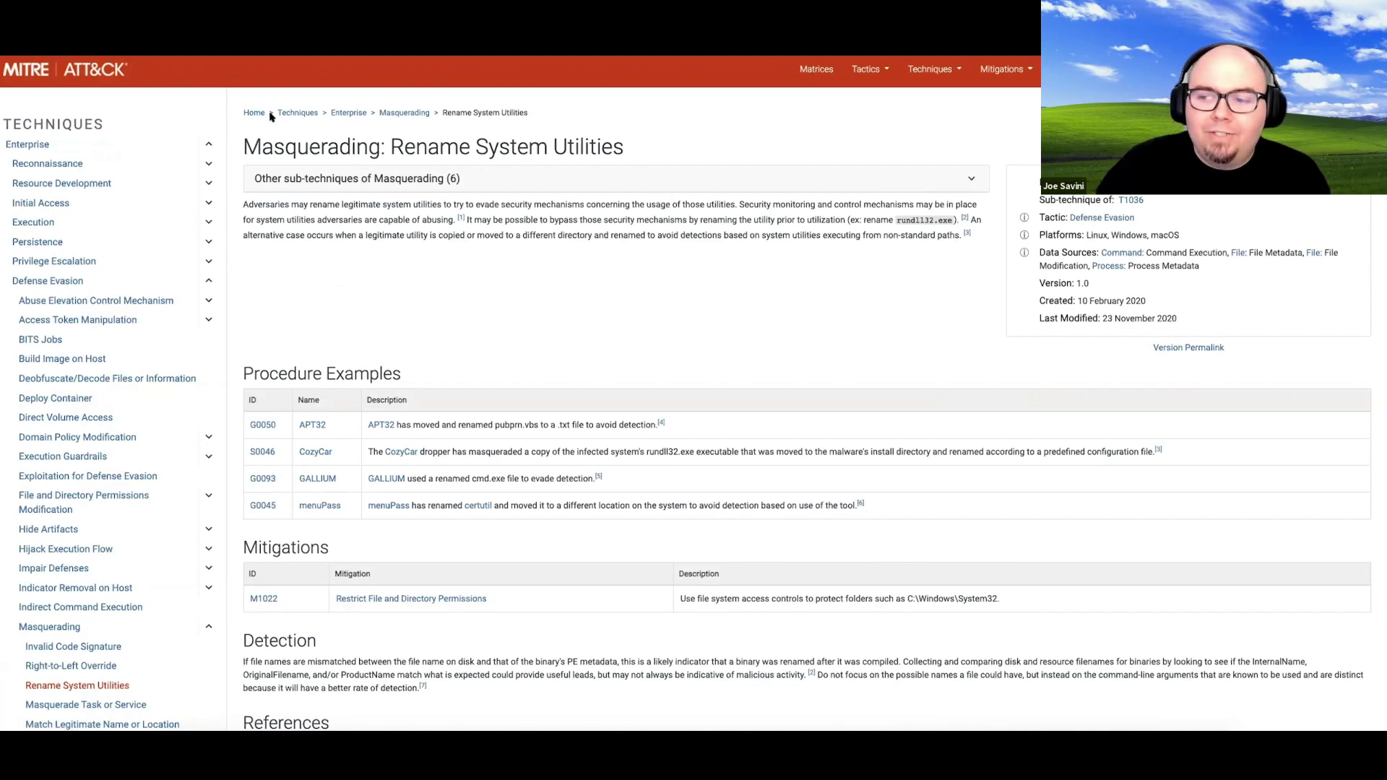
key(ctrl+w)
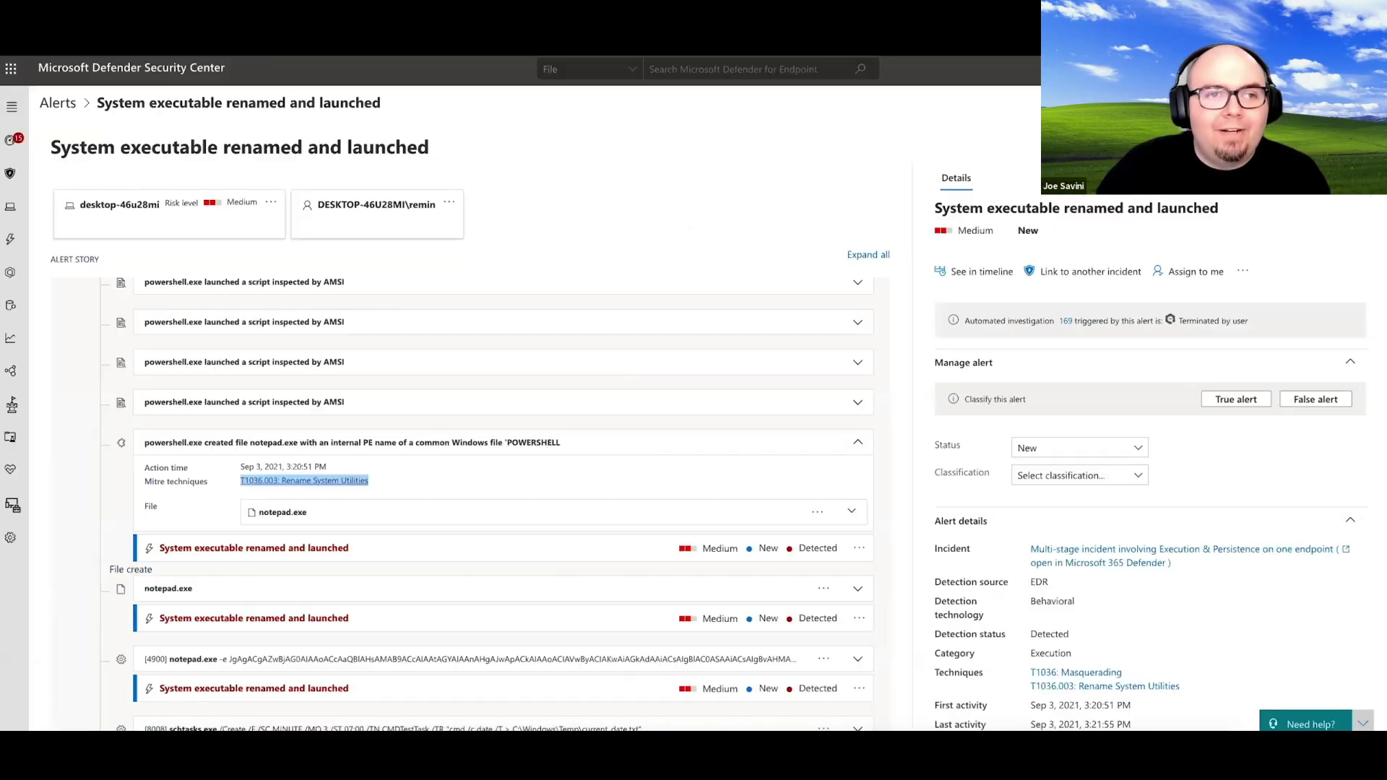
Expand the notepad.exe file inside the powershell.exe creation event, including its PE metadata, and examine the original name and file properties.
scroll(899, 410, down, 1)
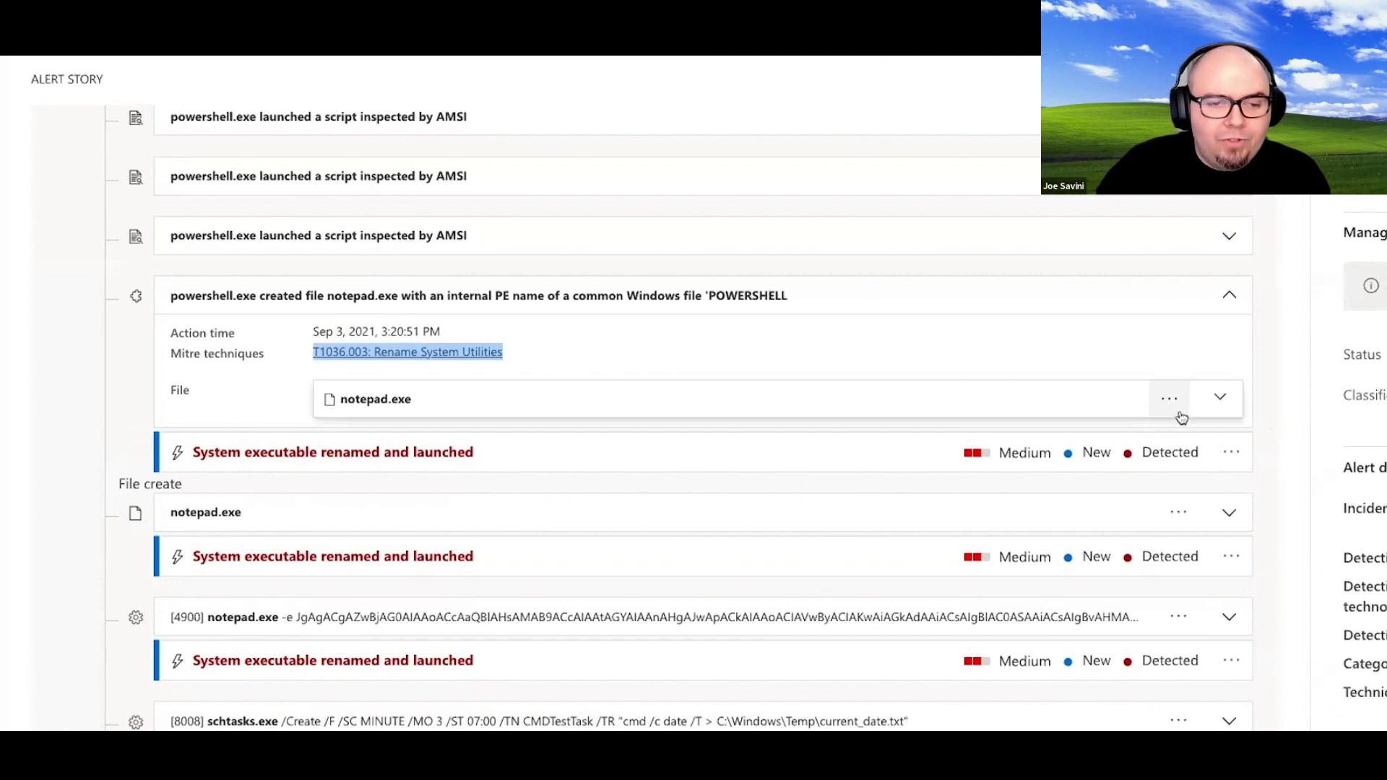
click(1221, 399)
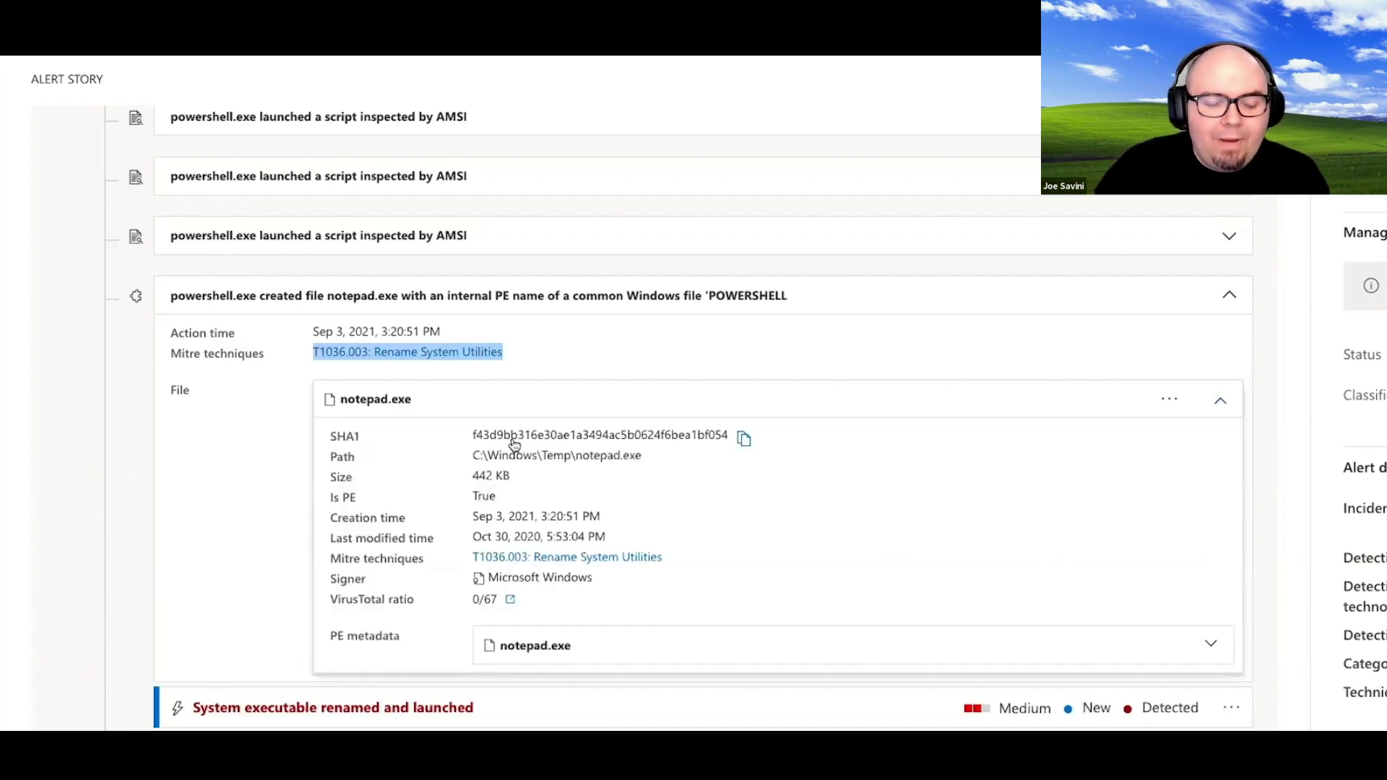
scroll(509, 442, down, 1)
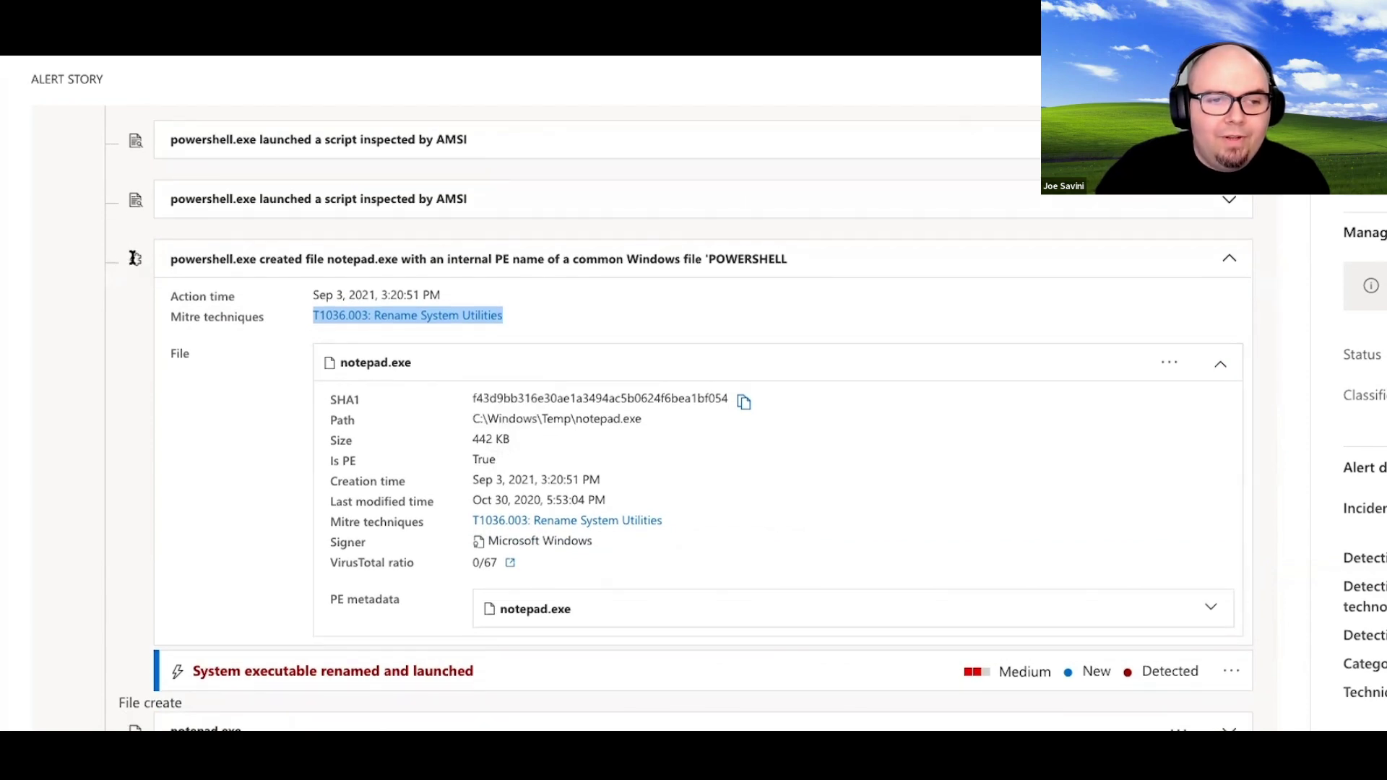
scroll(311, 282, down, 1)
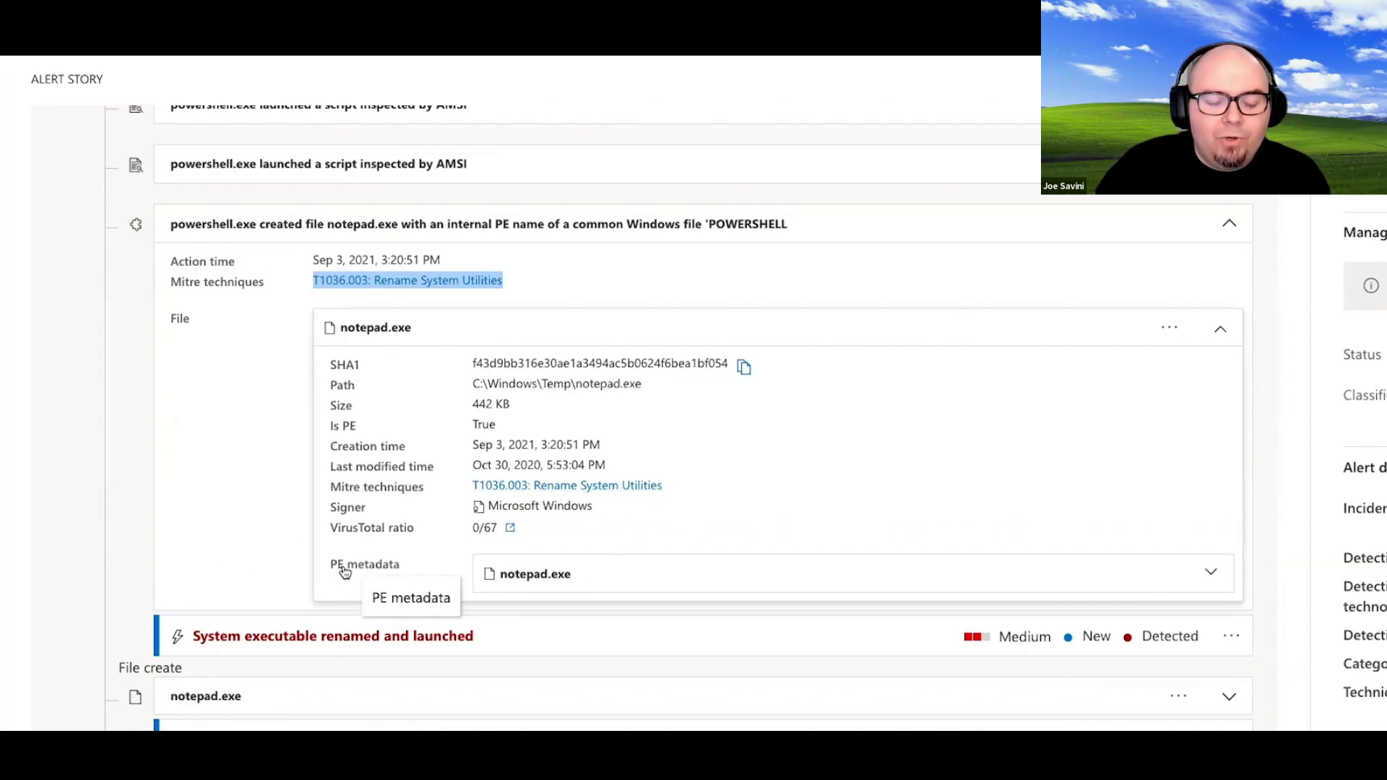
click(1212, 574)
scroll(1024, 478, down, 1)
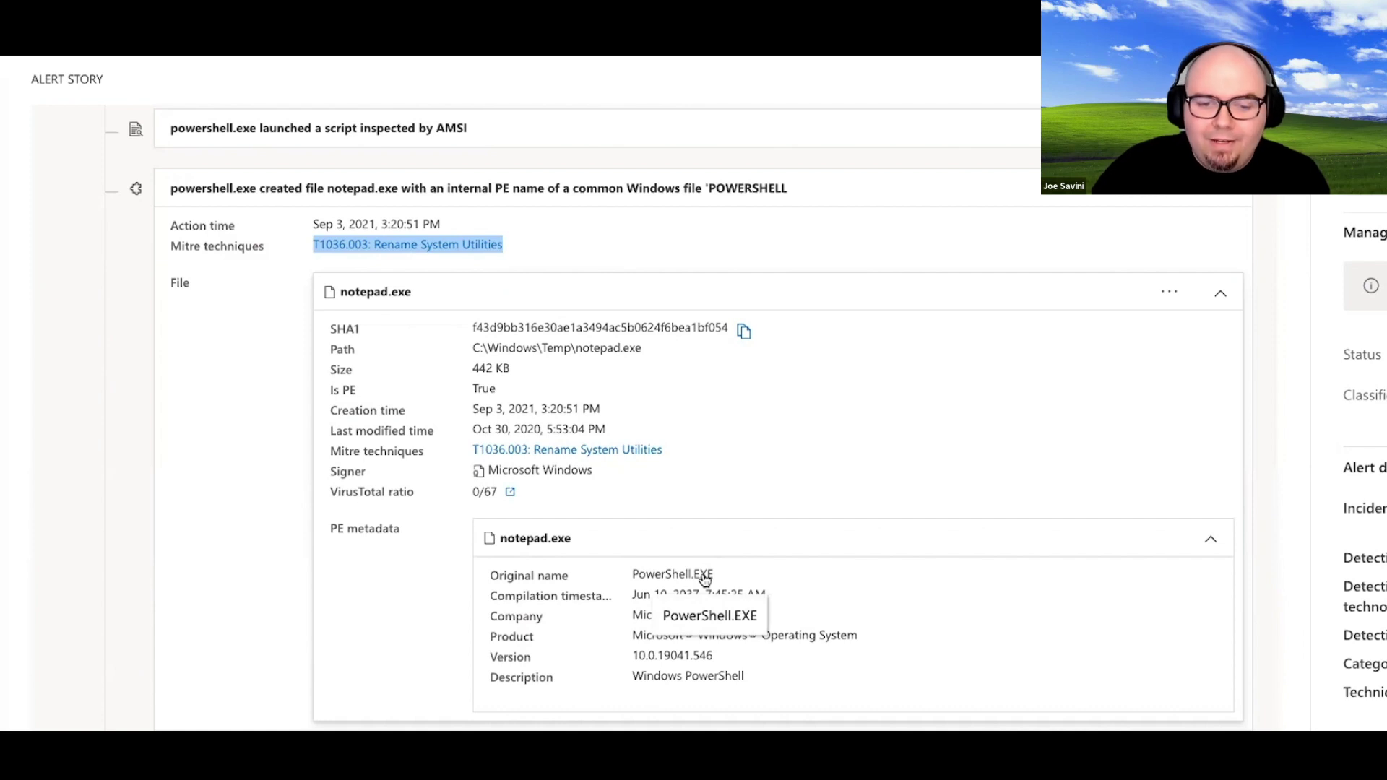
scroll(731, 571, down, 1)
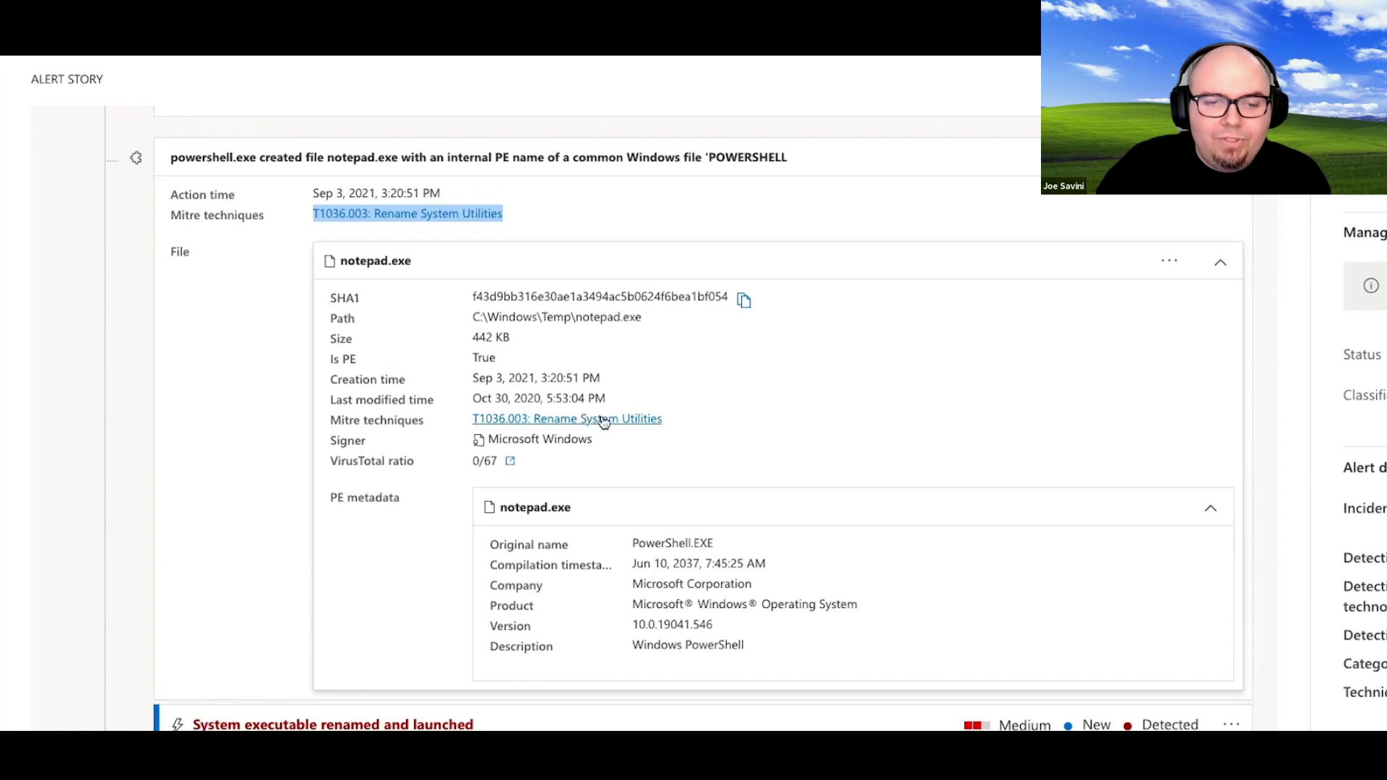
Expand the notepad.exe entry under File create and examine its path, creation and last modified times, and signer.
scroll(723, 411, down, 2)
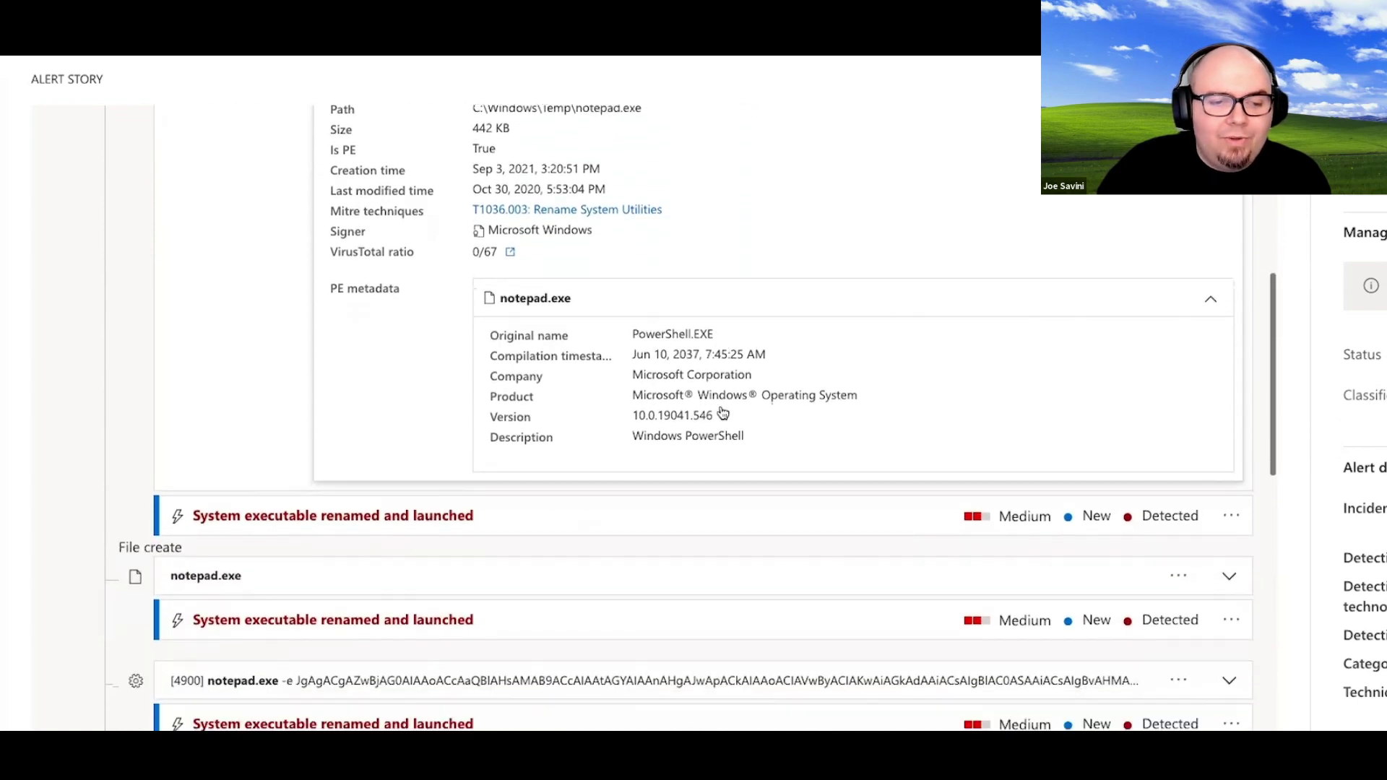
scroll(1131, 479, down, 1)
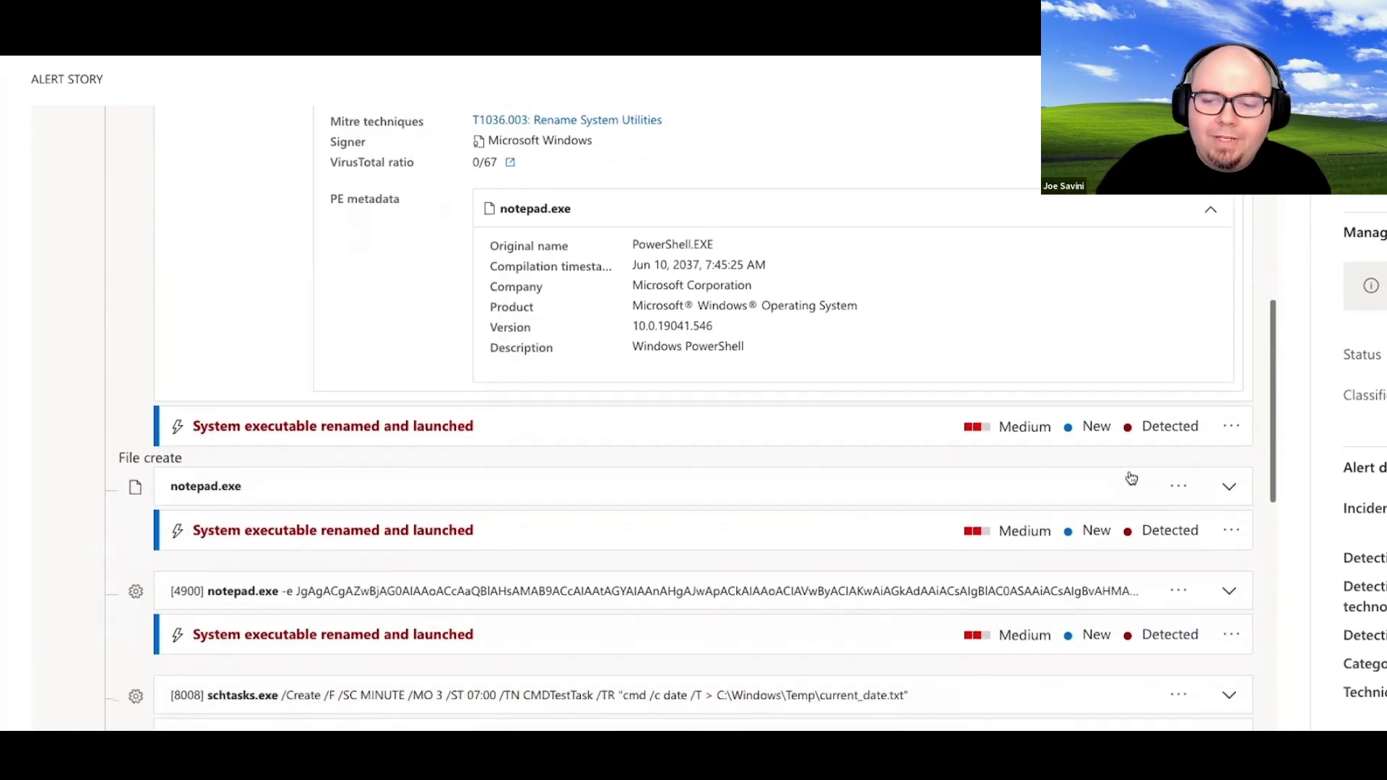
click(1230, 488)
scroll(1052, 491, down, 1)
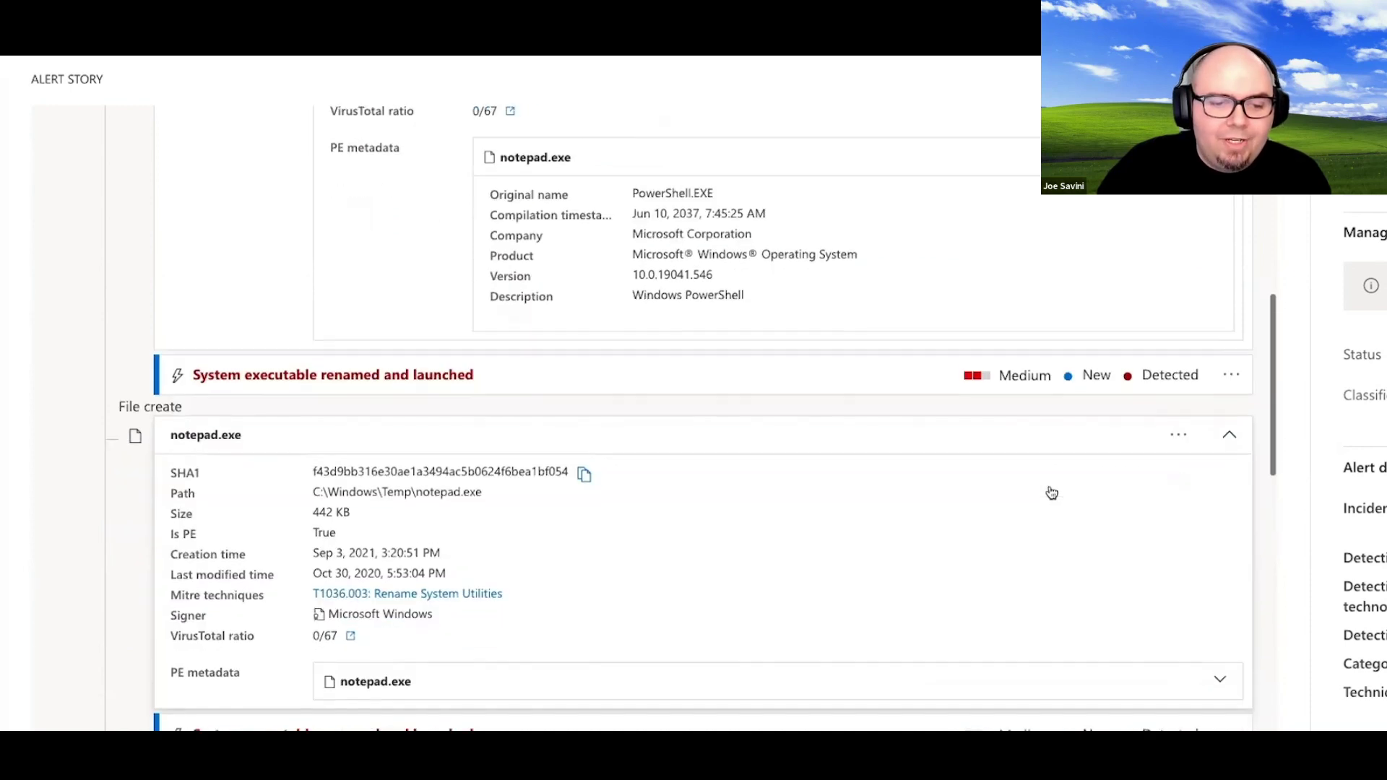
scroll(1052, 492, down, 1)
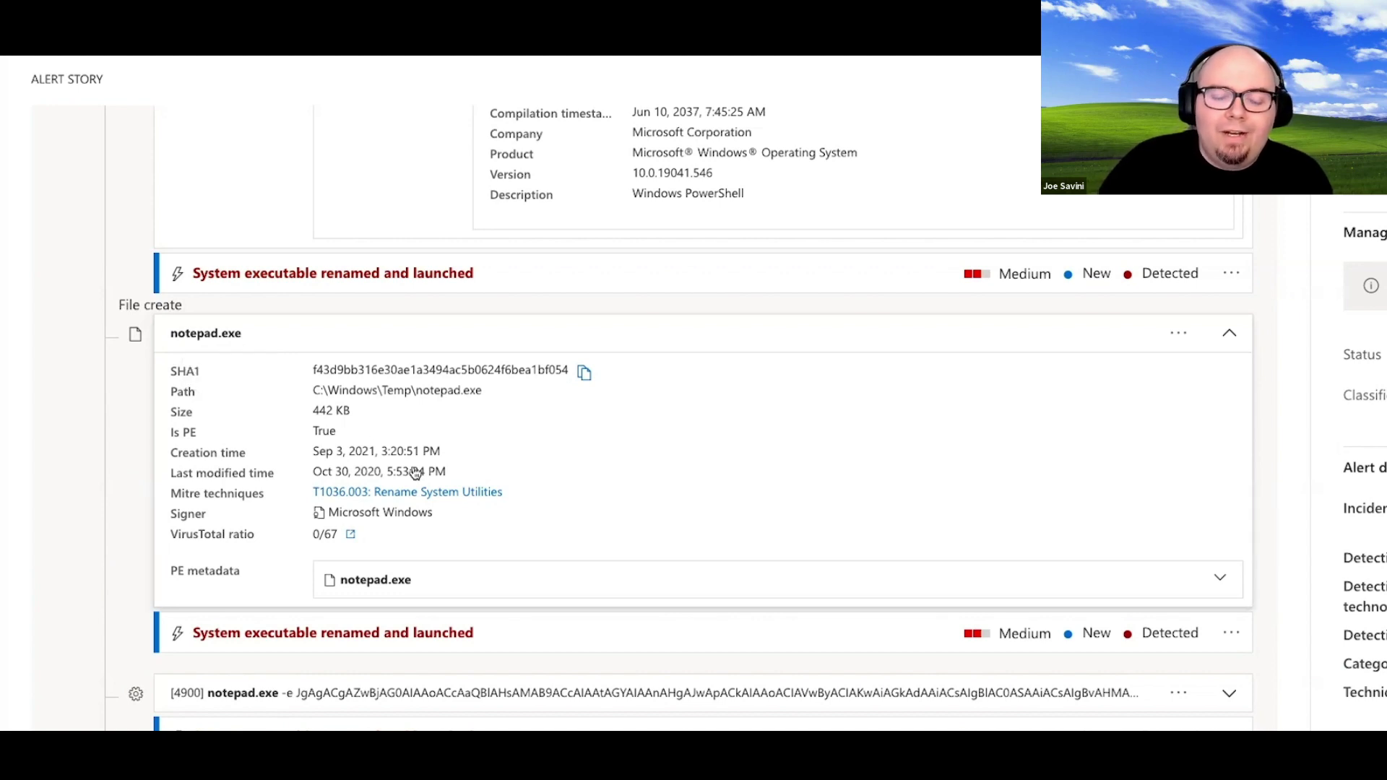
mouse_move(415, 473)
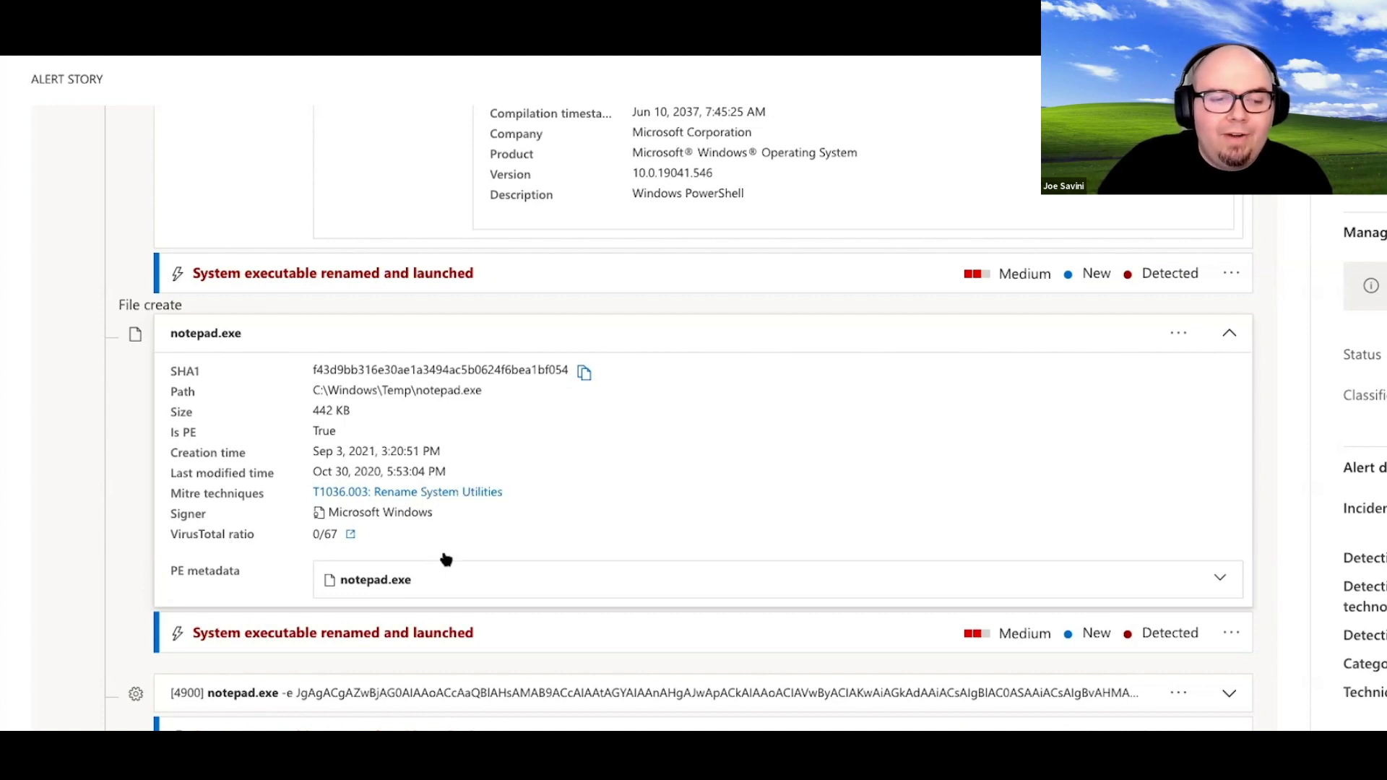
Expand the notepad.exe process launched with the encoded -e command line and examine its decoded string, user and PE metadata.
scroll(448, 561, down, 1)
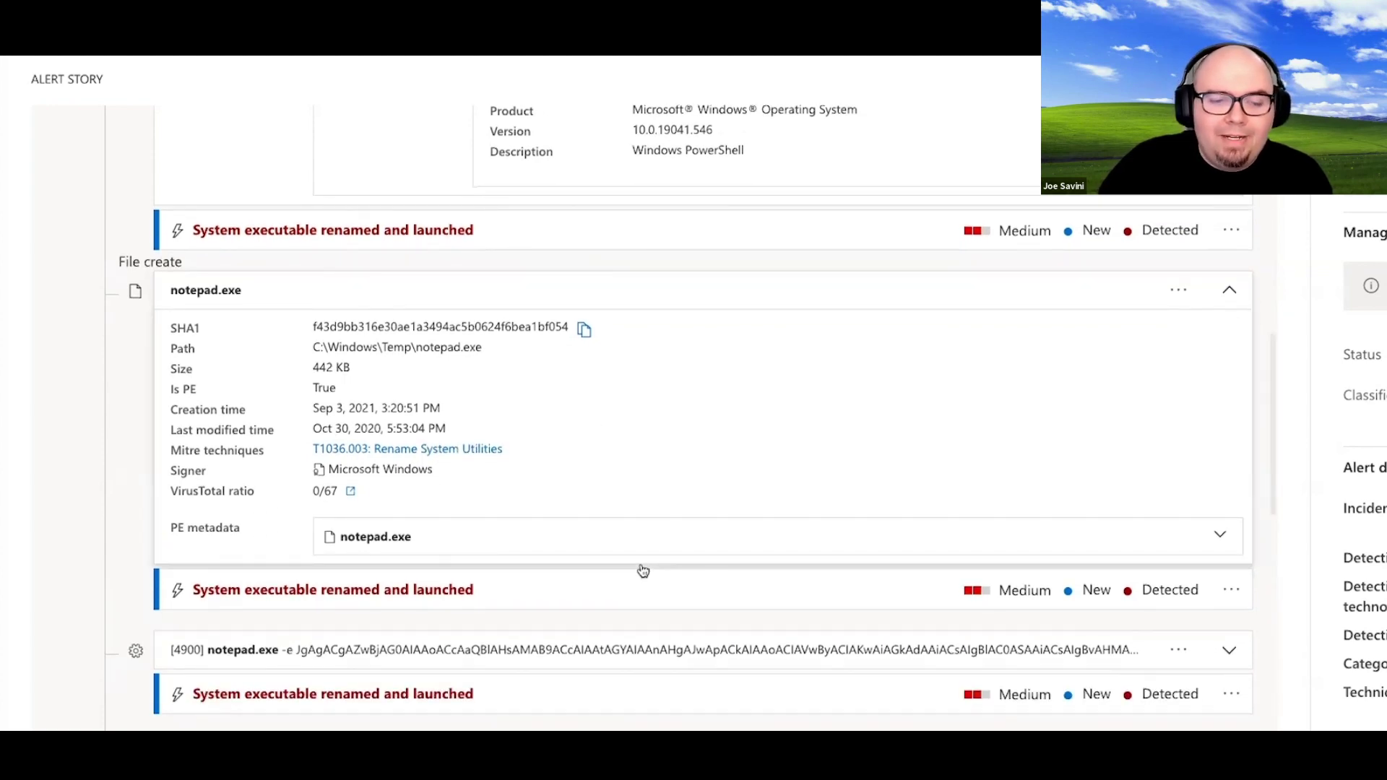
scroll(638, 570, down, 2)
scroll(633, 567, down, 1)
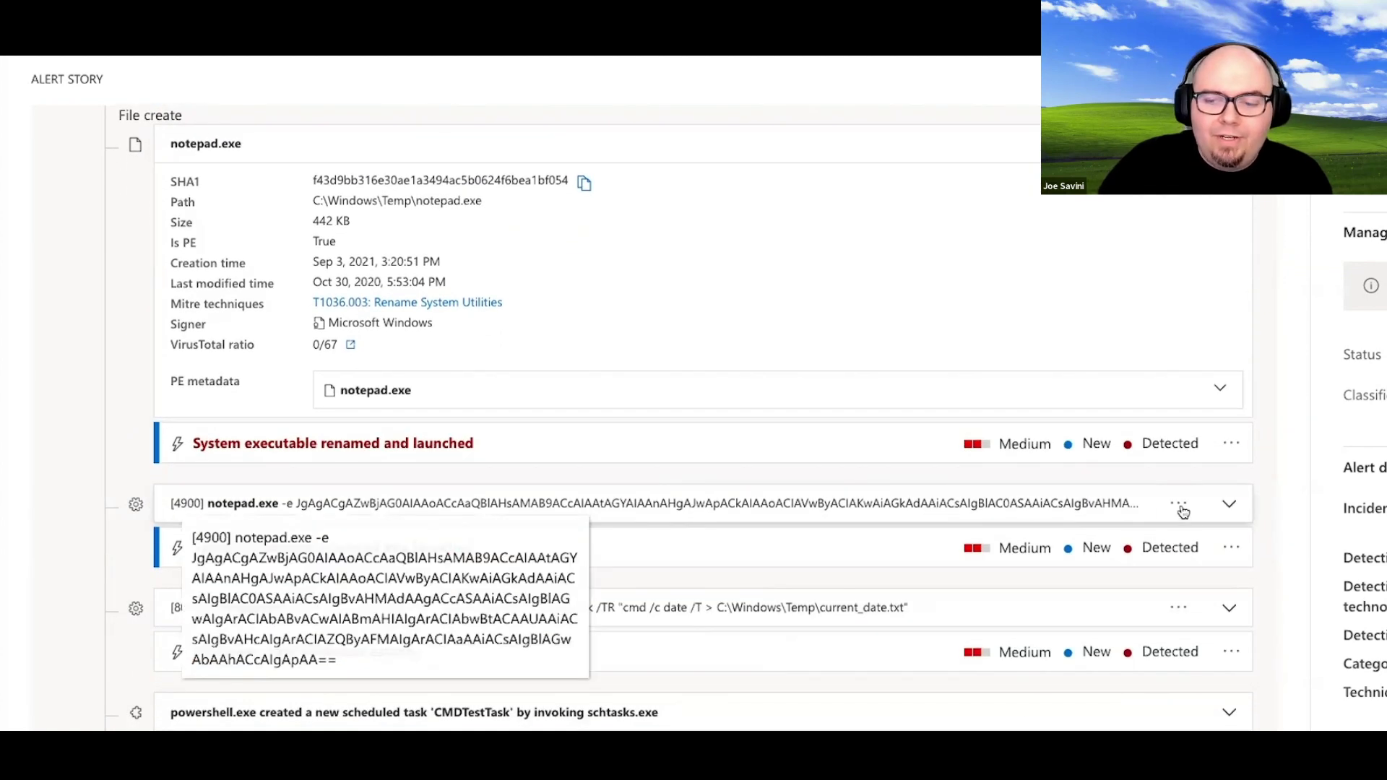
click(1230, 509)
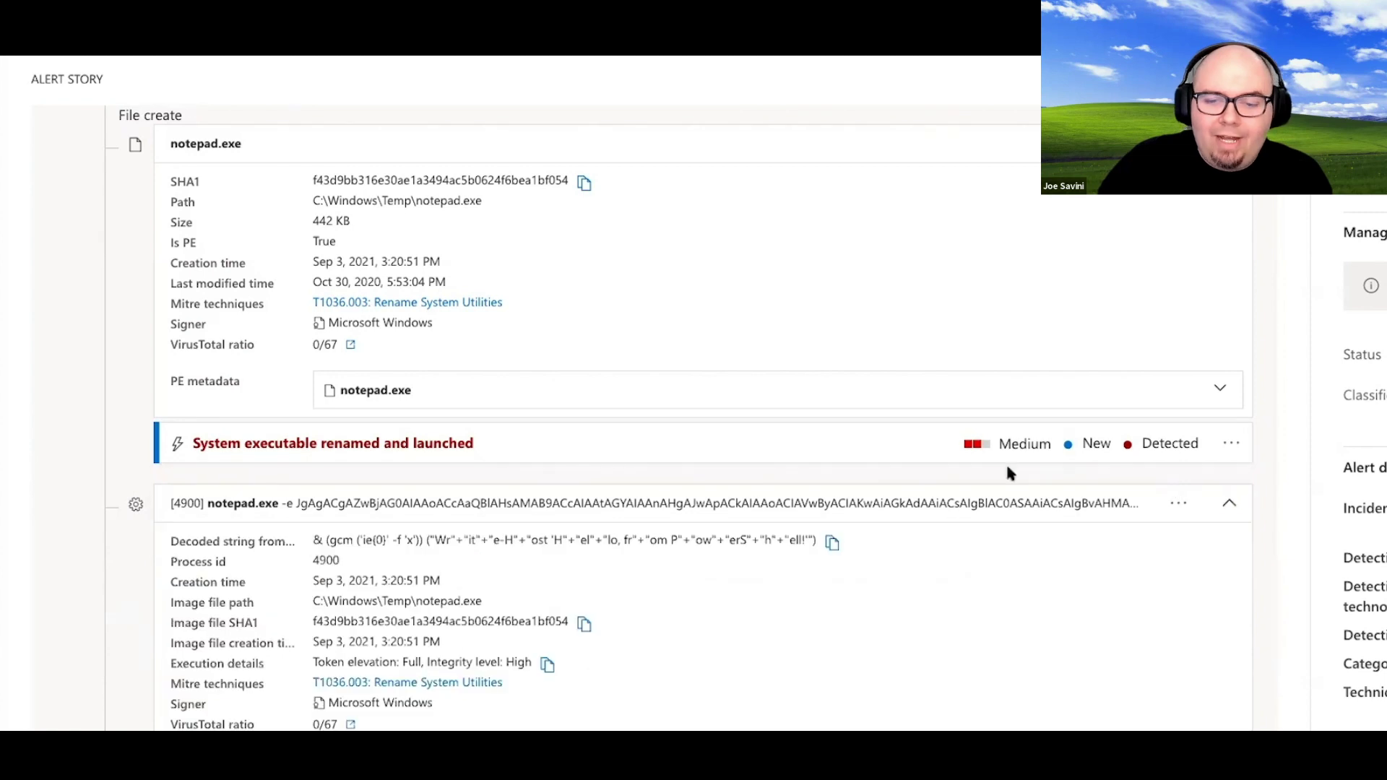
scroll(838, 446, down, 3)
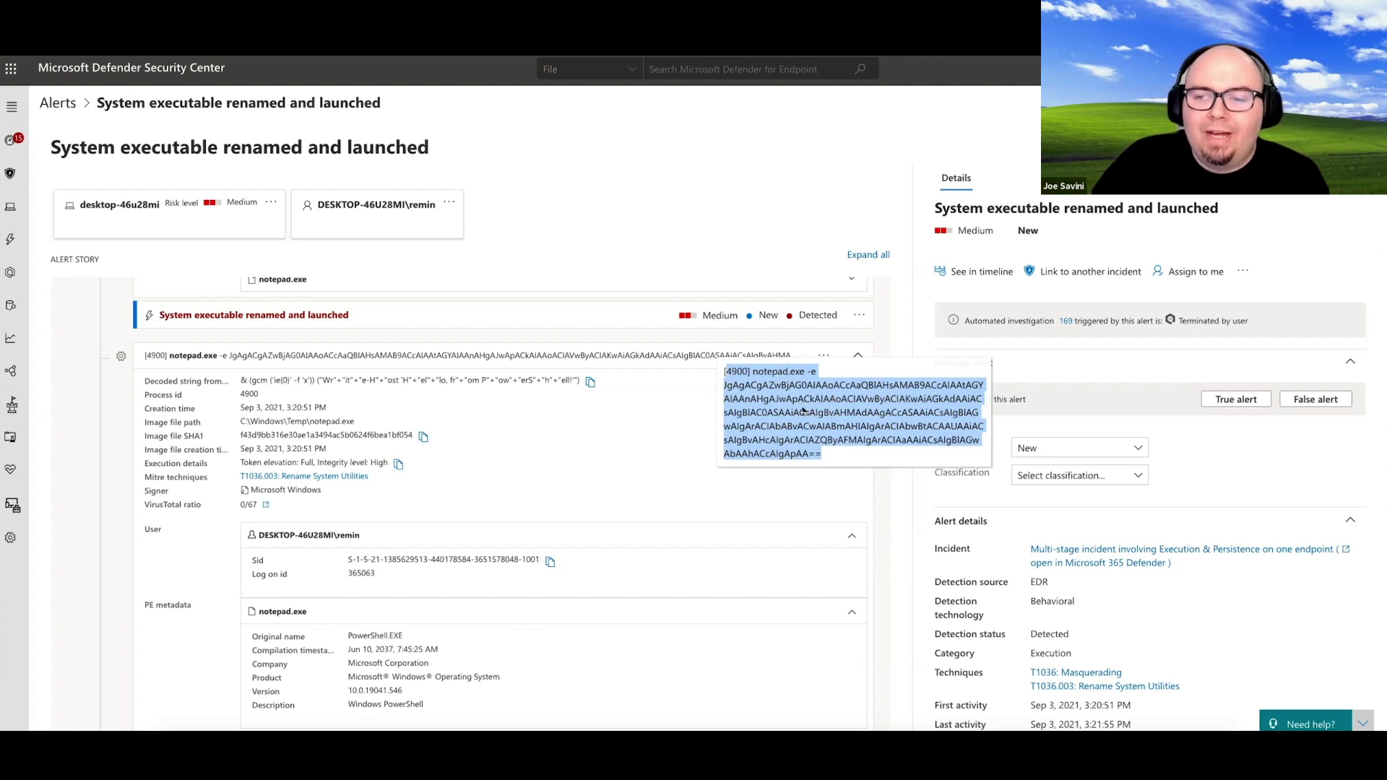
Review the alert's details, description, recommended actions, automated investigation, incident details and impacted assets.
scroll(1106, 401, down, 3)
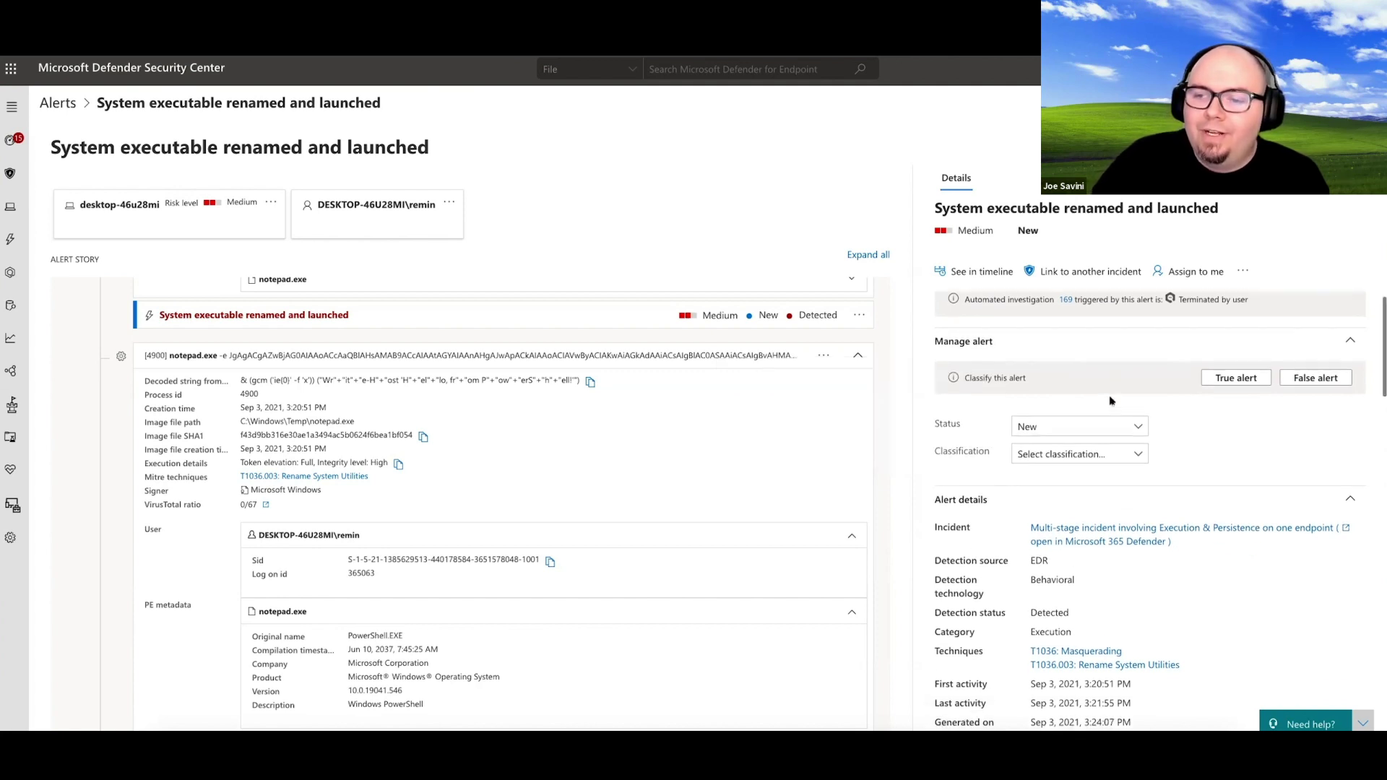
scroll(1111, 401, down, 3)
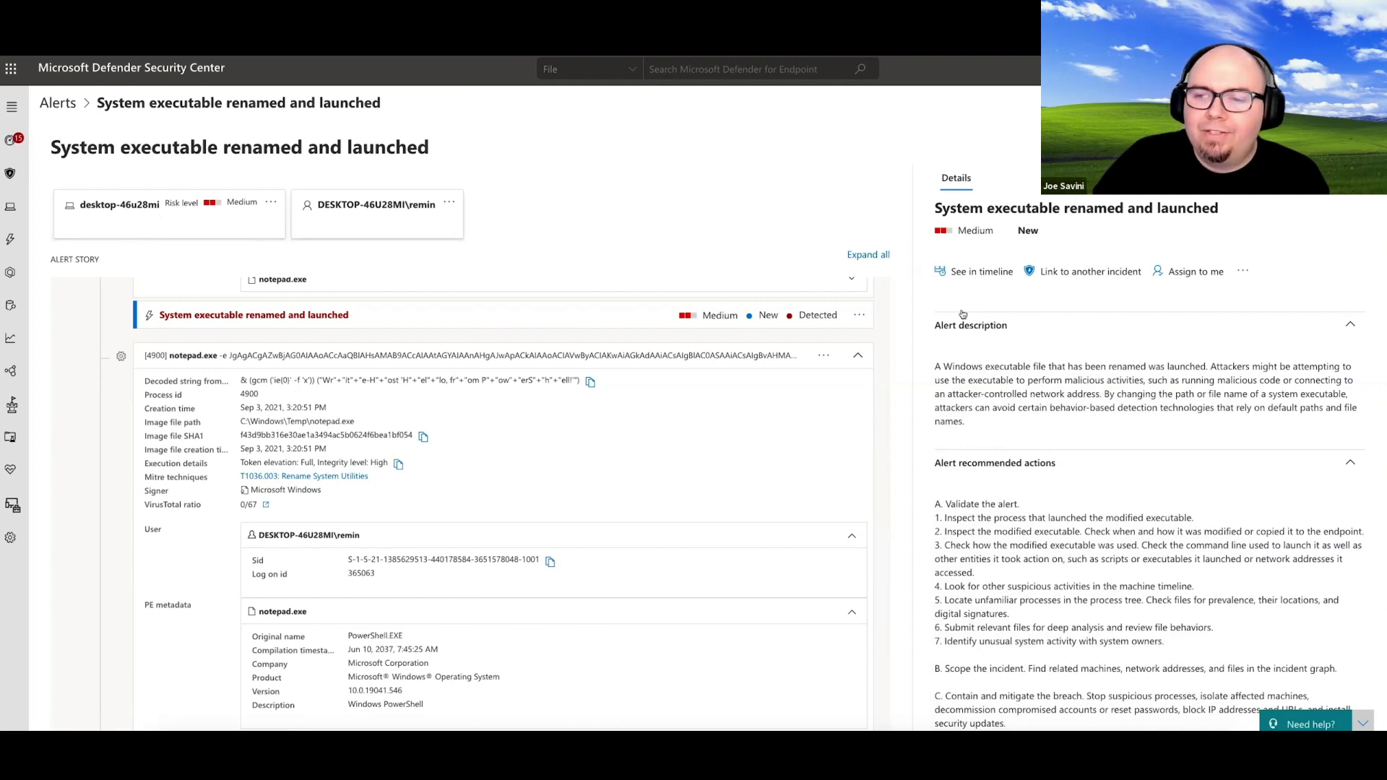
scroll(1084, 380, up, 4)
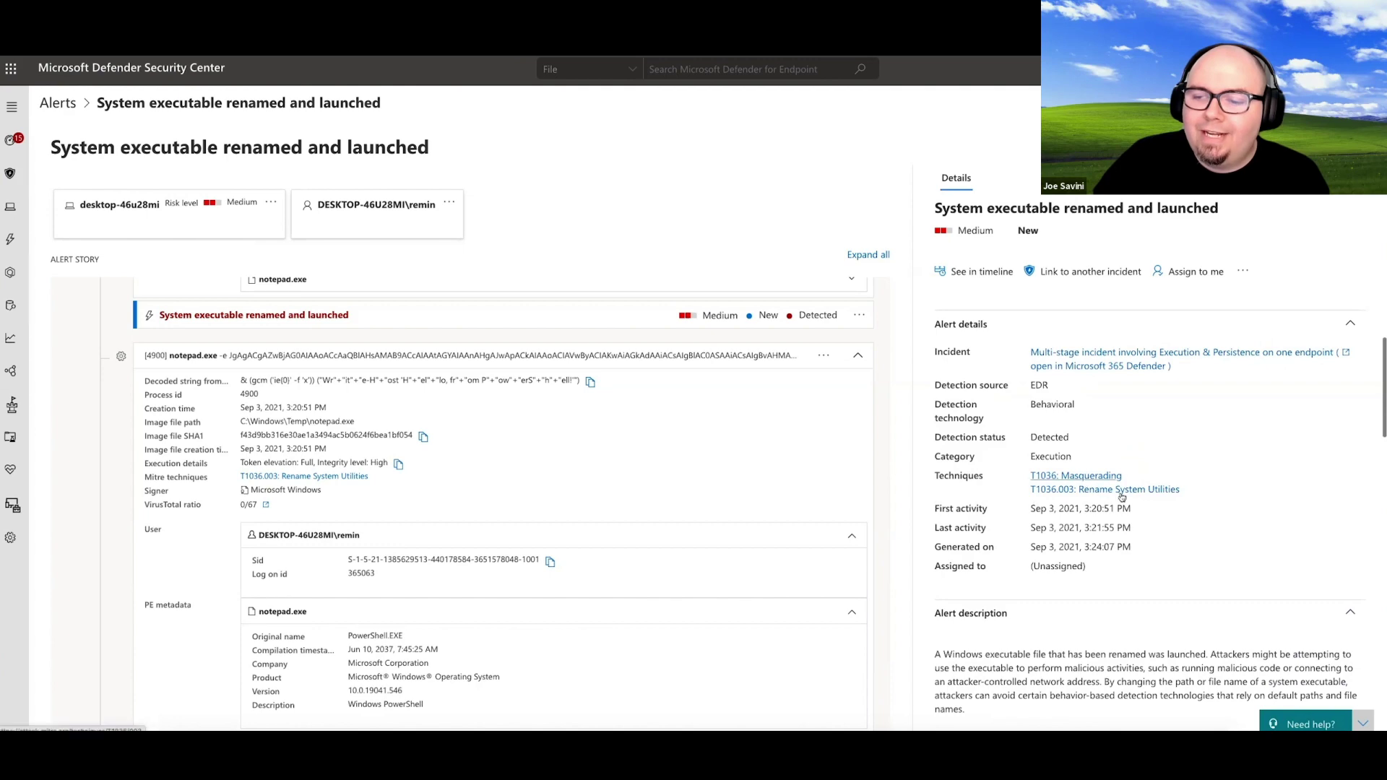
scroll(1140, 496, down, 5)
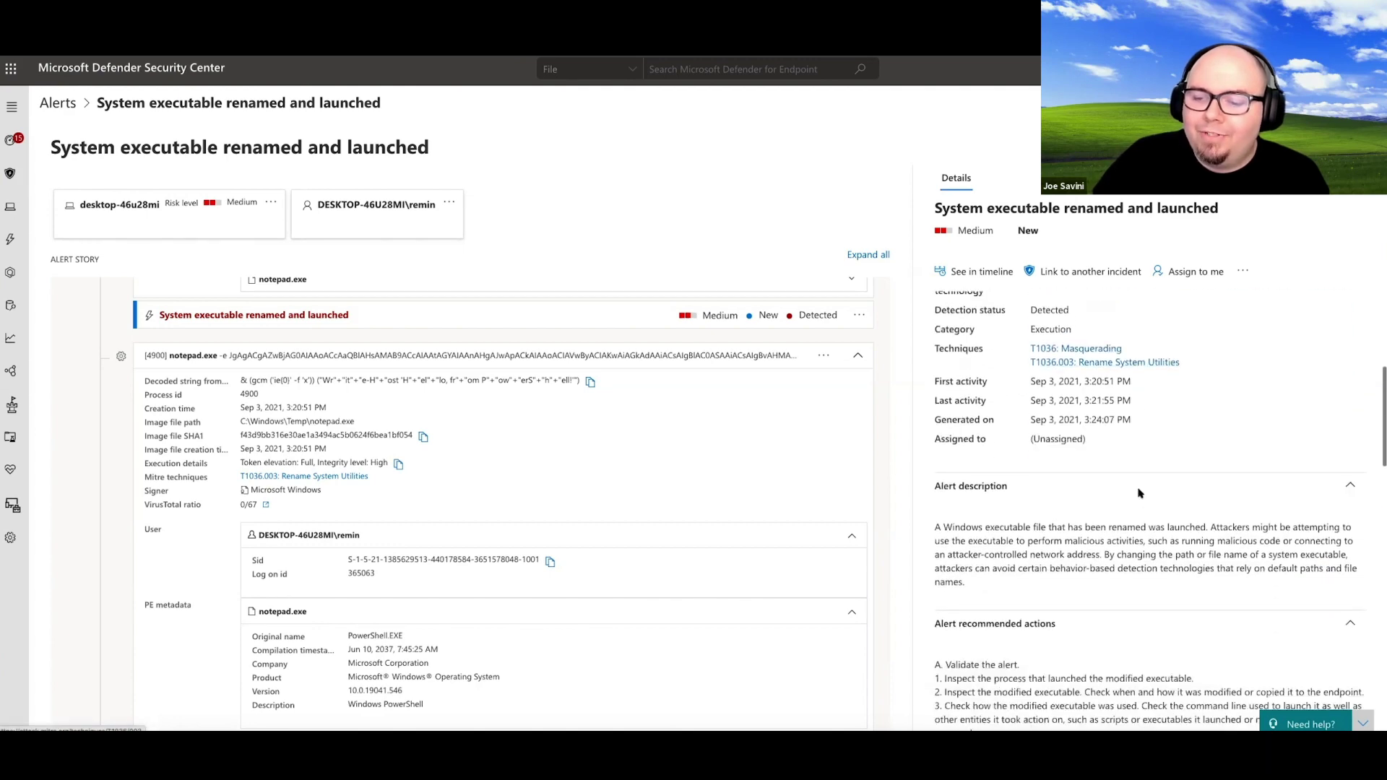
scroll(1139, 490, down, 2)
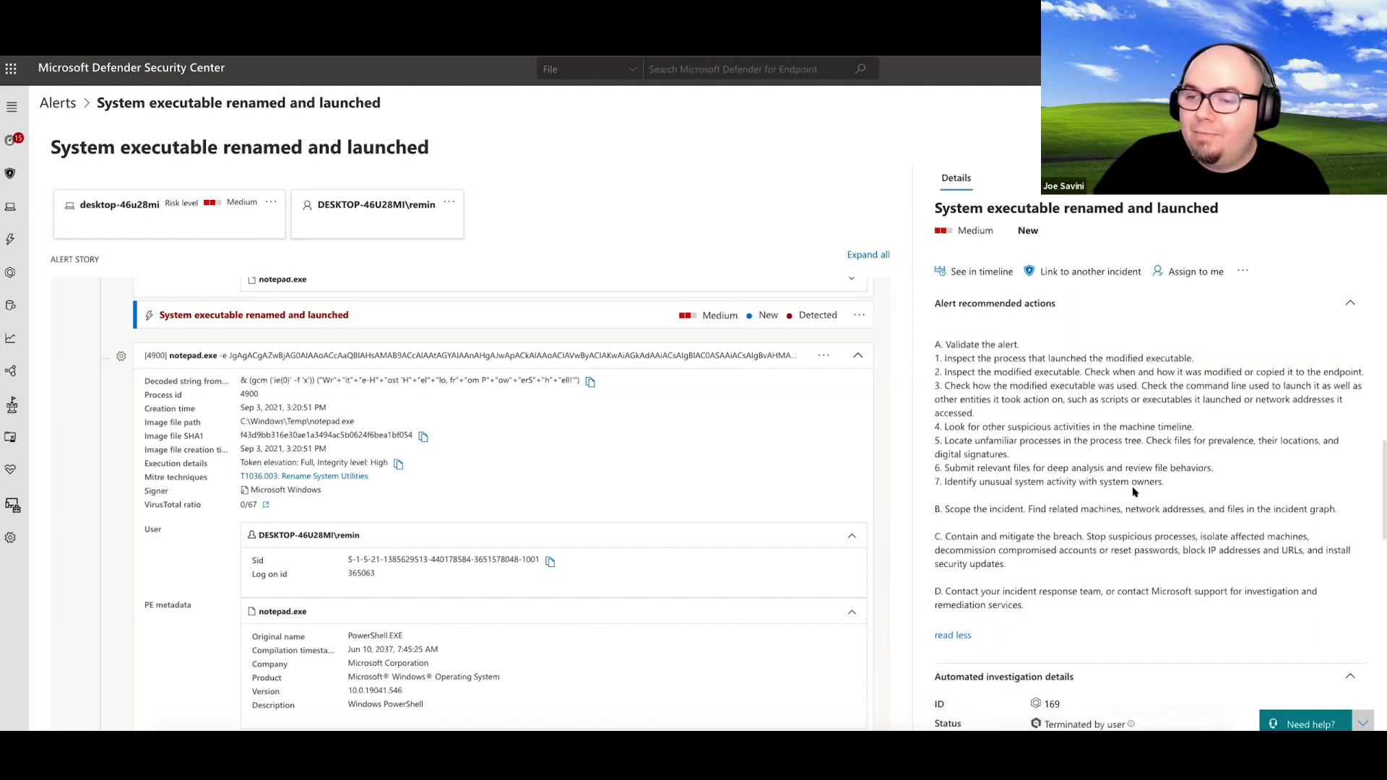
scroll(1130, 494, down, 4)
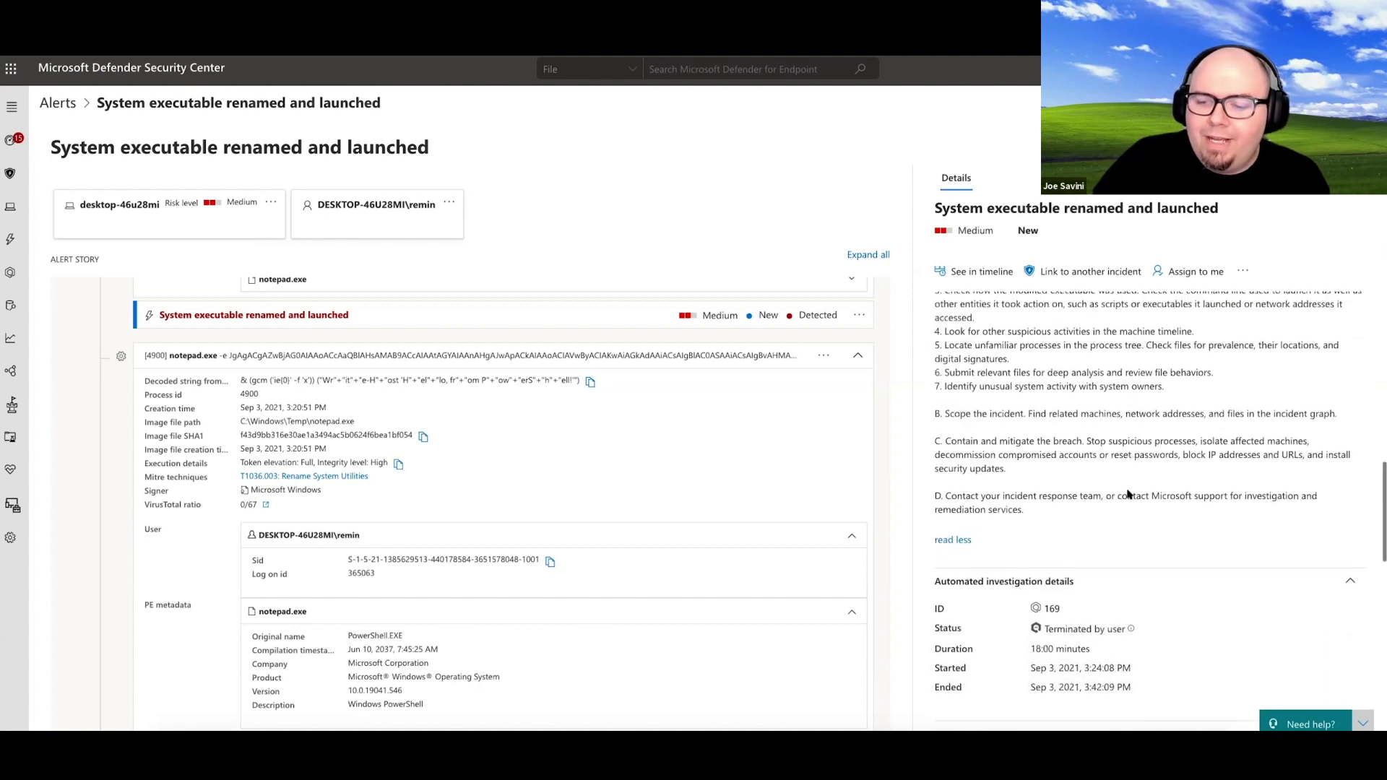
scroll(1129, 493, down, 4)
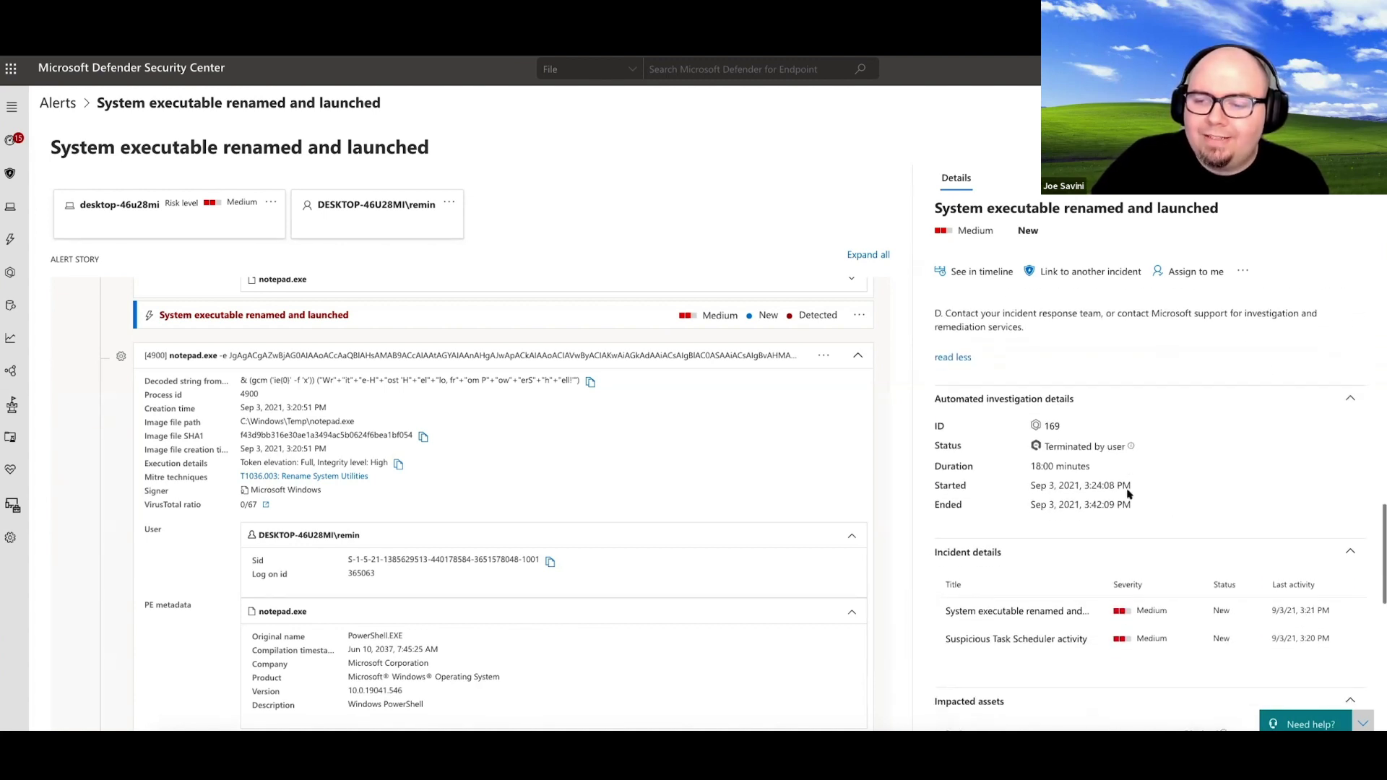
scroll(1129, 494, down, 6)
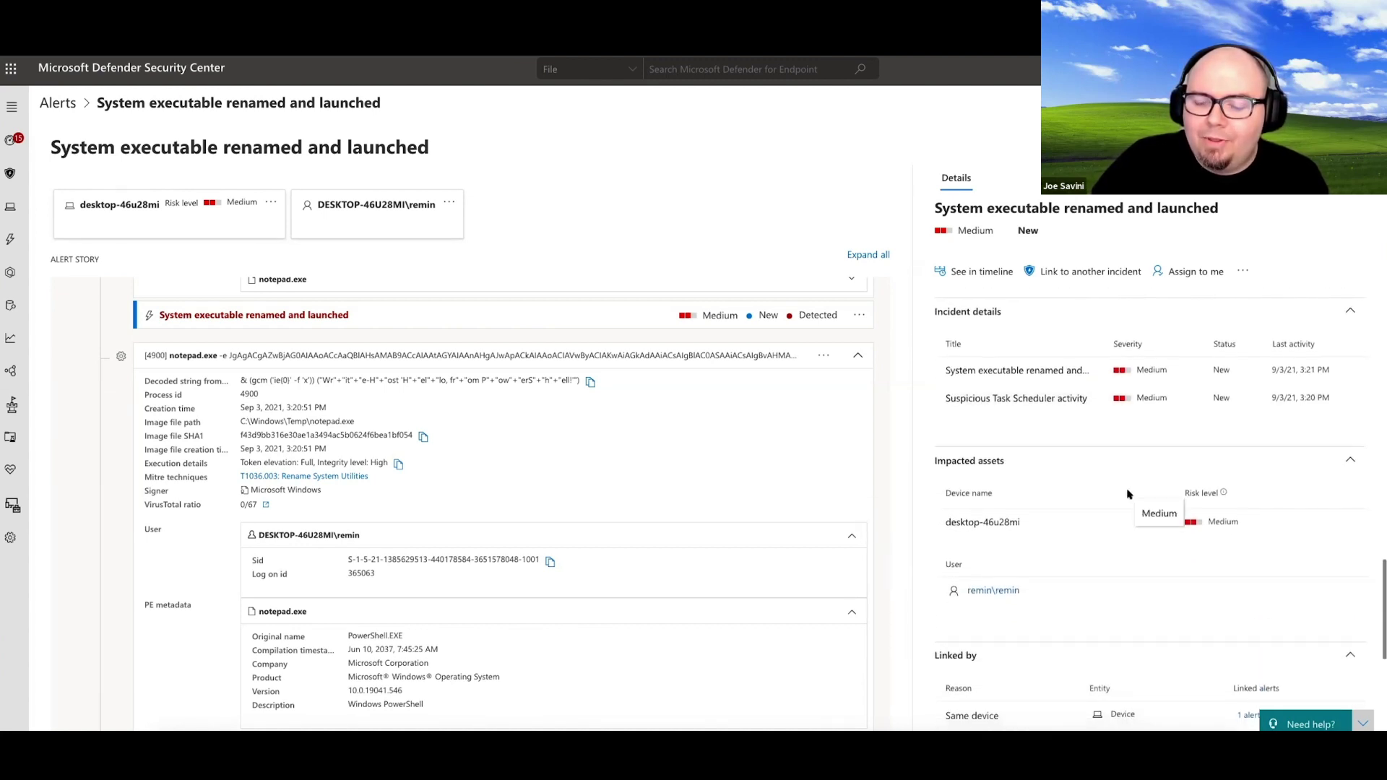